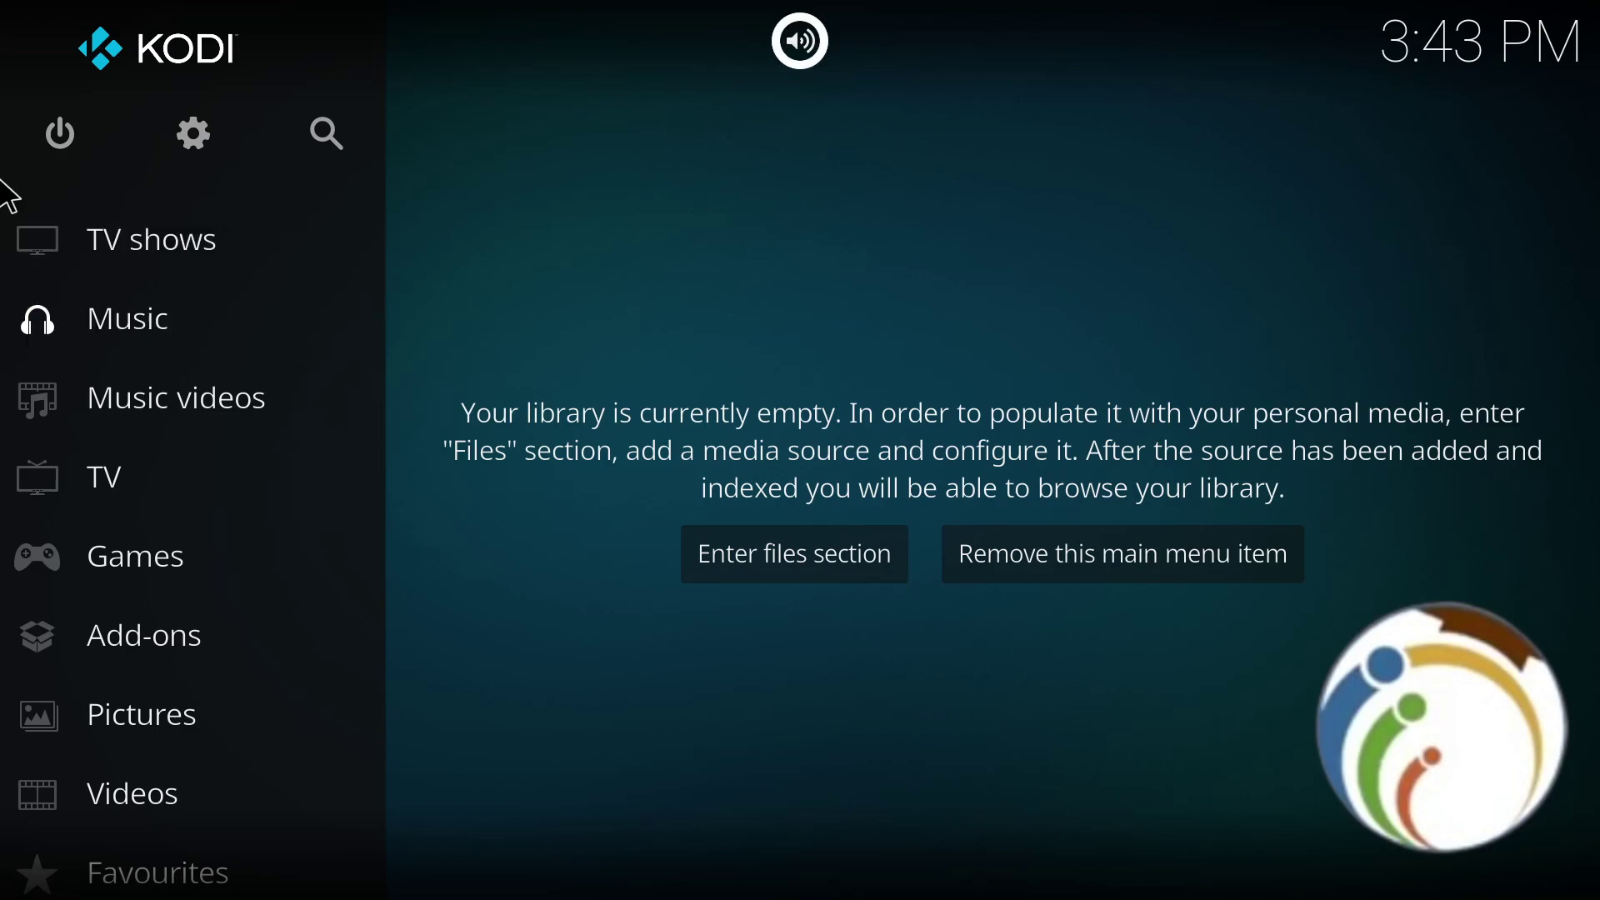
- Open Kodi's System settings screen from the gear icon on the home sidebar
{"action": "left_click", "coordinate": [192, 132]}
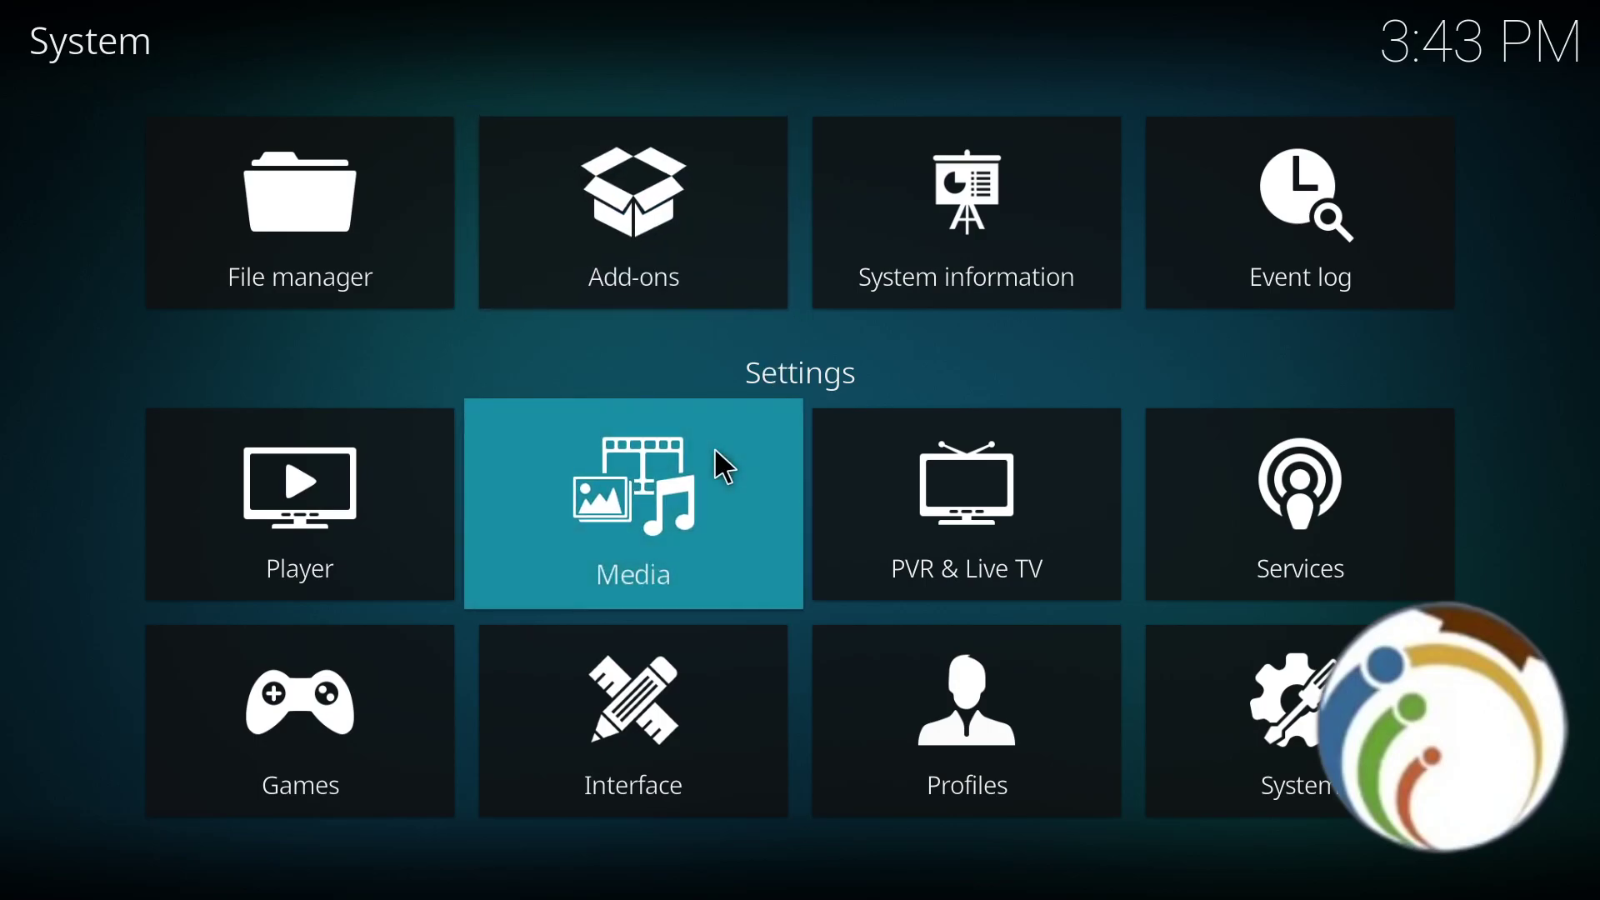
- Enter Media settings and cycle the settings level through Basic and Standard to Advanced
{"action": "left_click", "coordinate": [713, 447]}
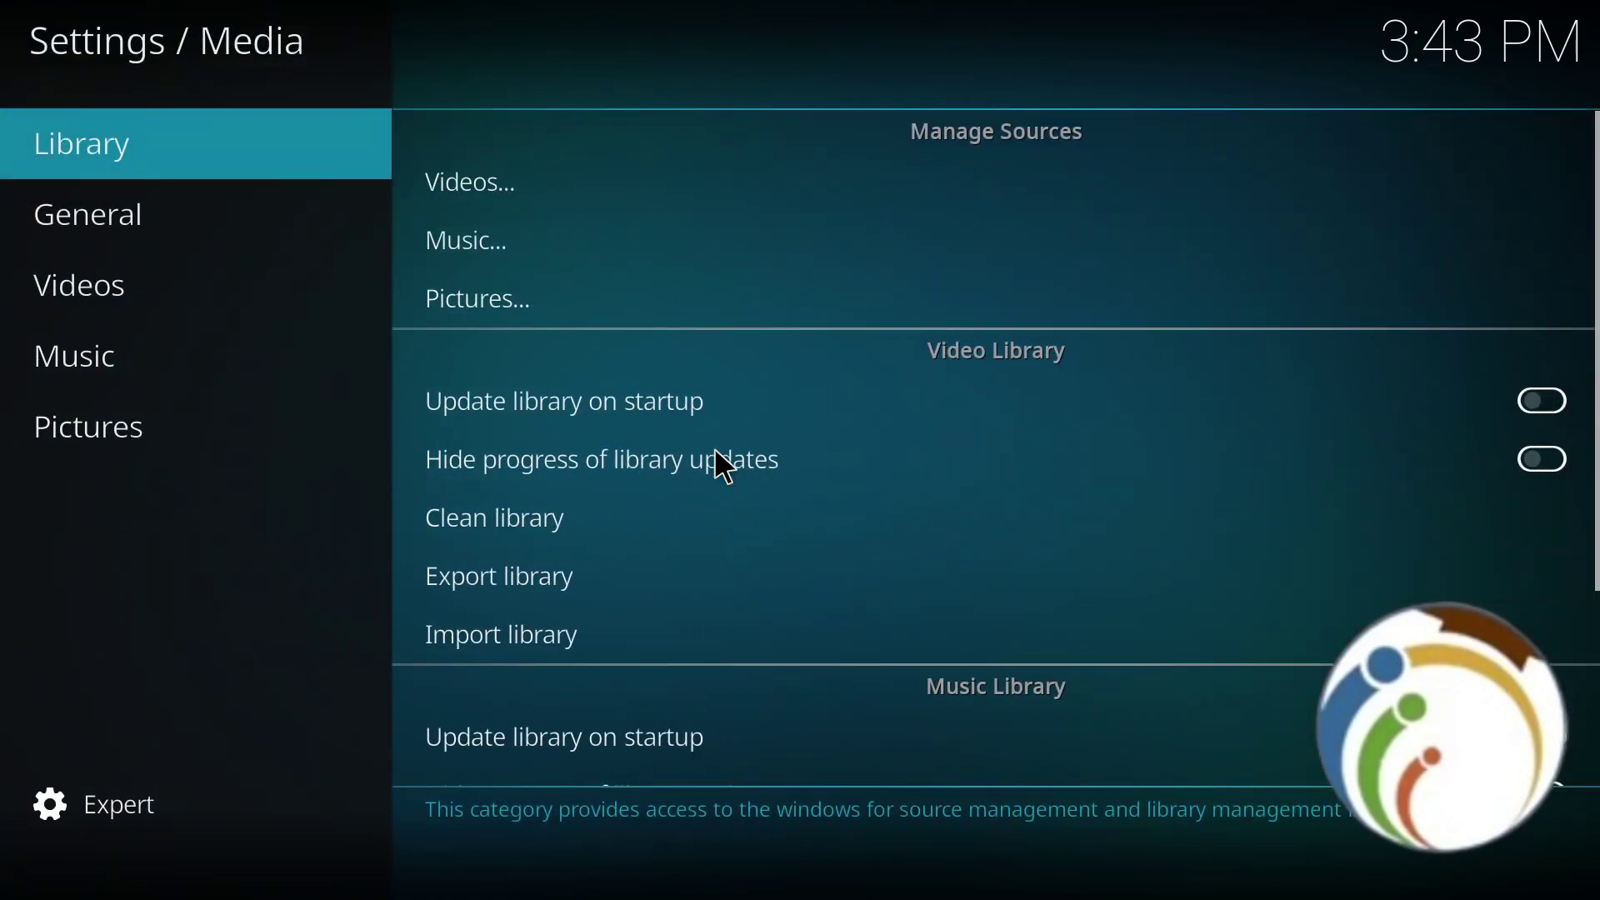
{"action": "scroll", "coordinate": [713, 449], "scroll_direction": "down", "scroll_amount": 1}
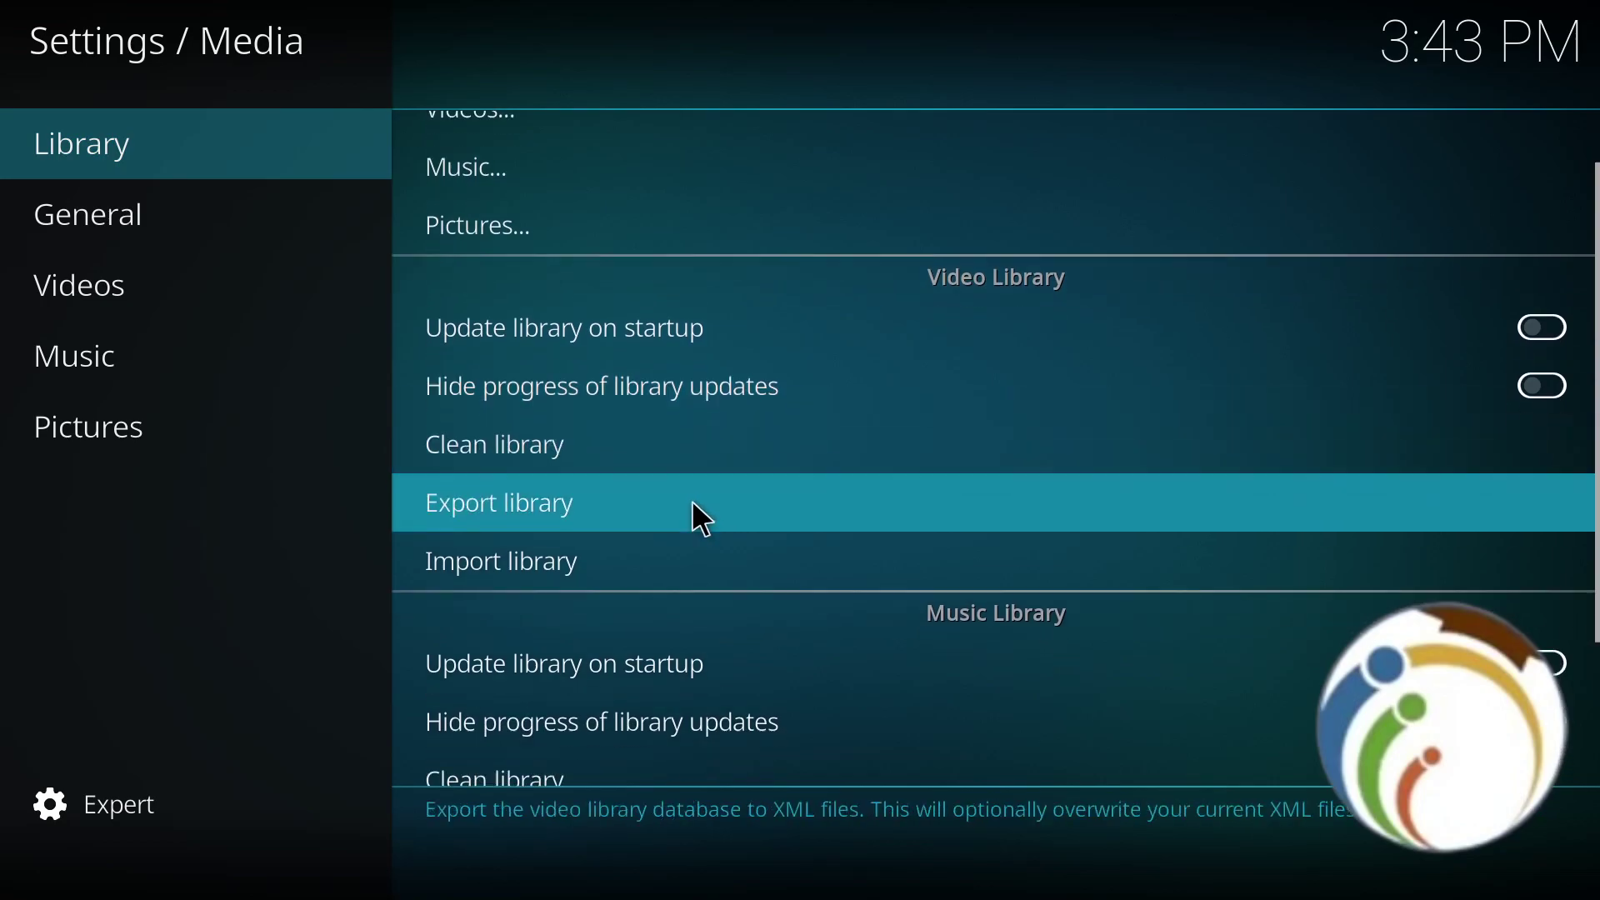
{"action": "scroll", "coordinate": [690, 499], "scroll_direction": "down", "scroll_amount": 1}
{"action": "scroll", "coordinate": [412, 481], "scroll_direction": "up", "scroll_amount": 1}
{"action": "scroll", "coordinate": [412, 482], "scroll_direction": "up", "scroll_amount": 1}
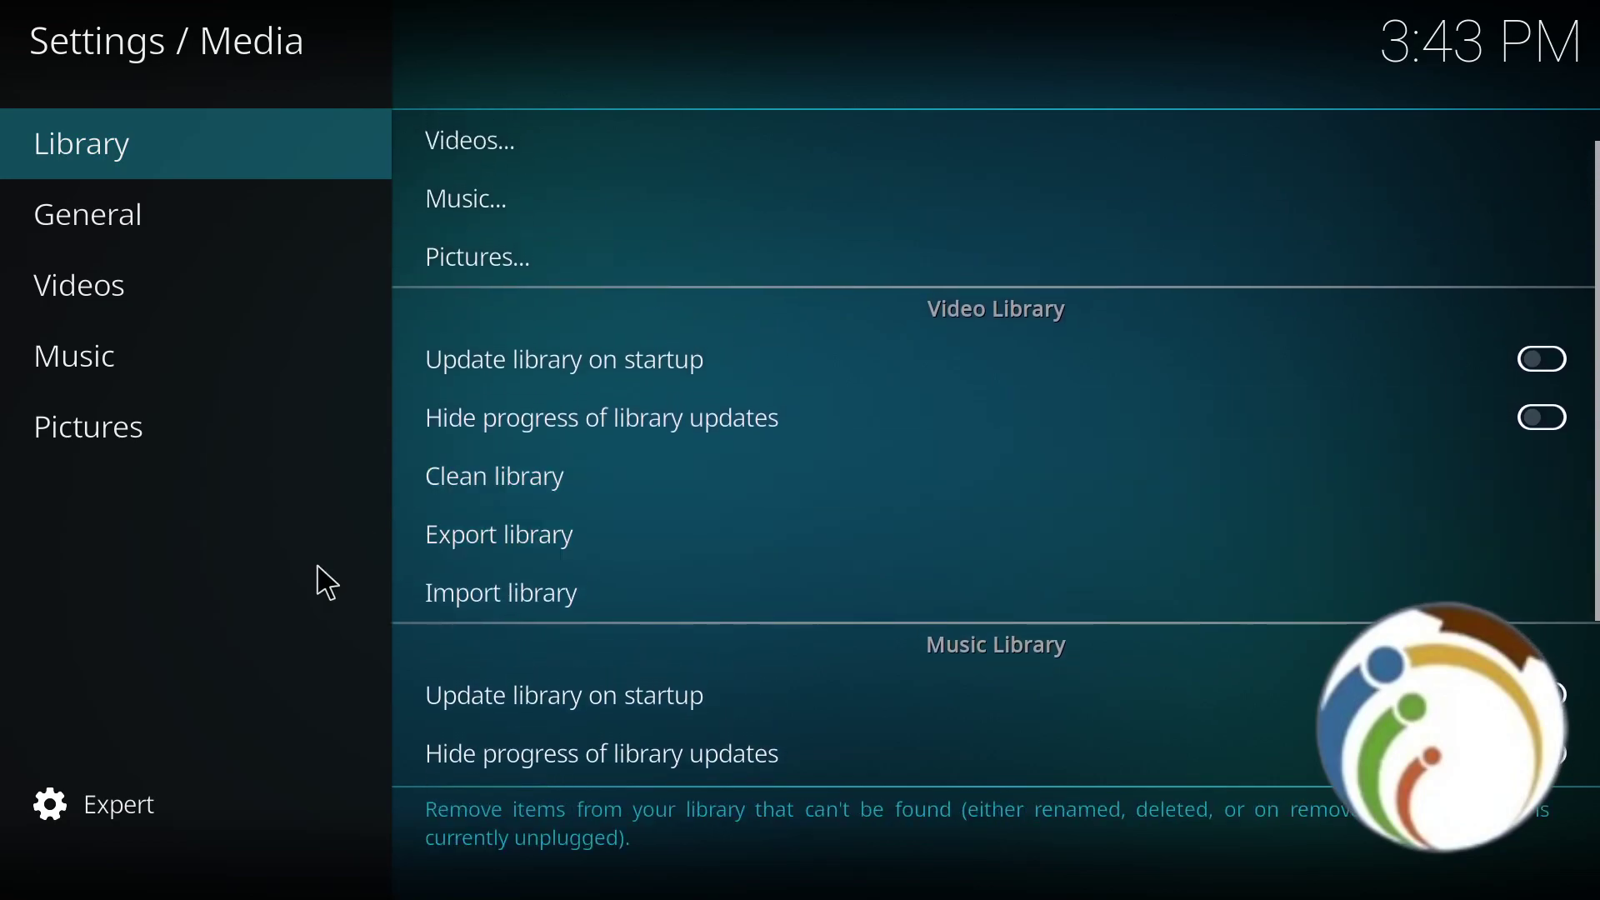
{"action": "left_click", "coordinate": [210, 800]}
{"action": "left_click", "coordinate": [211, 800]}
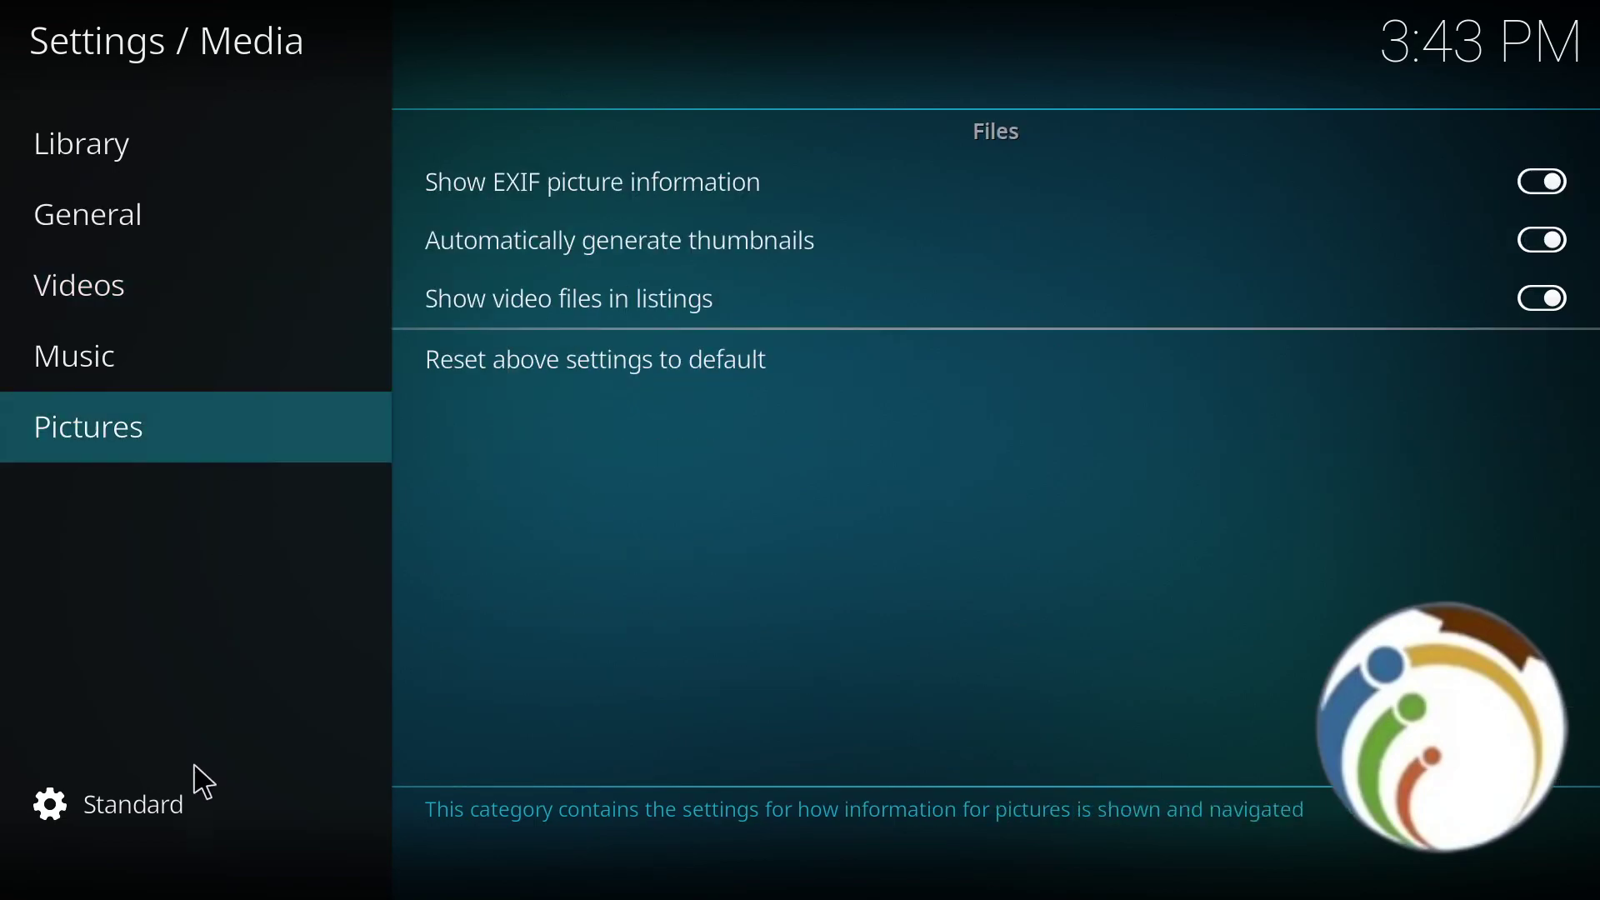
{"action": "left_click", "coordinate": [178, 798]}
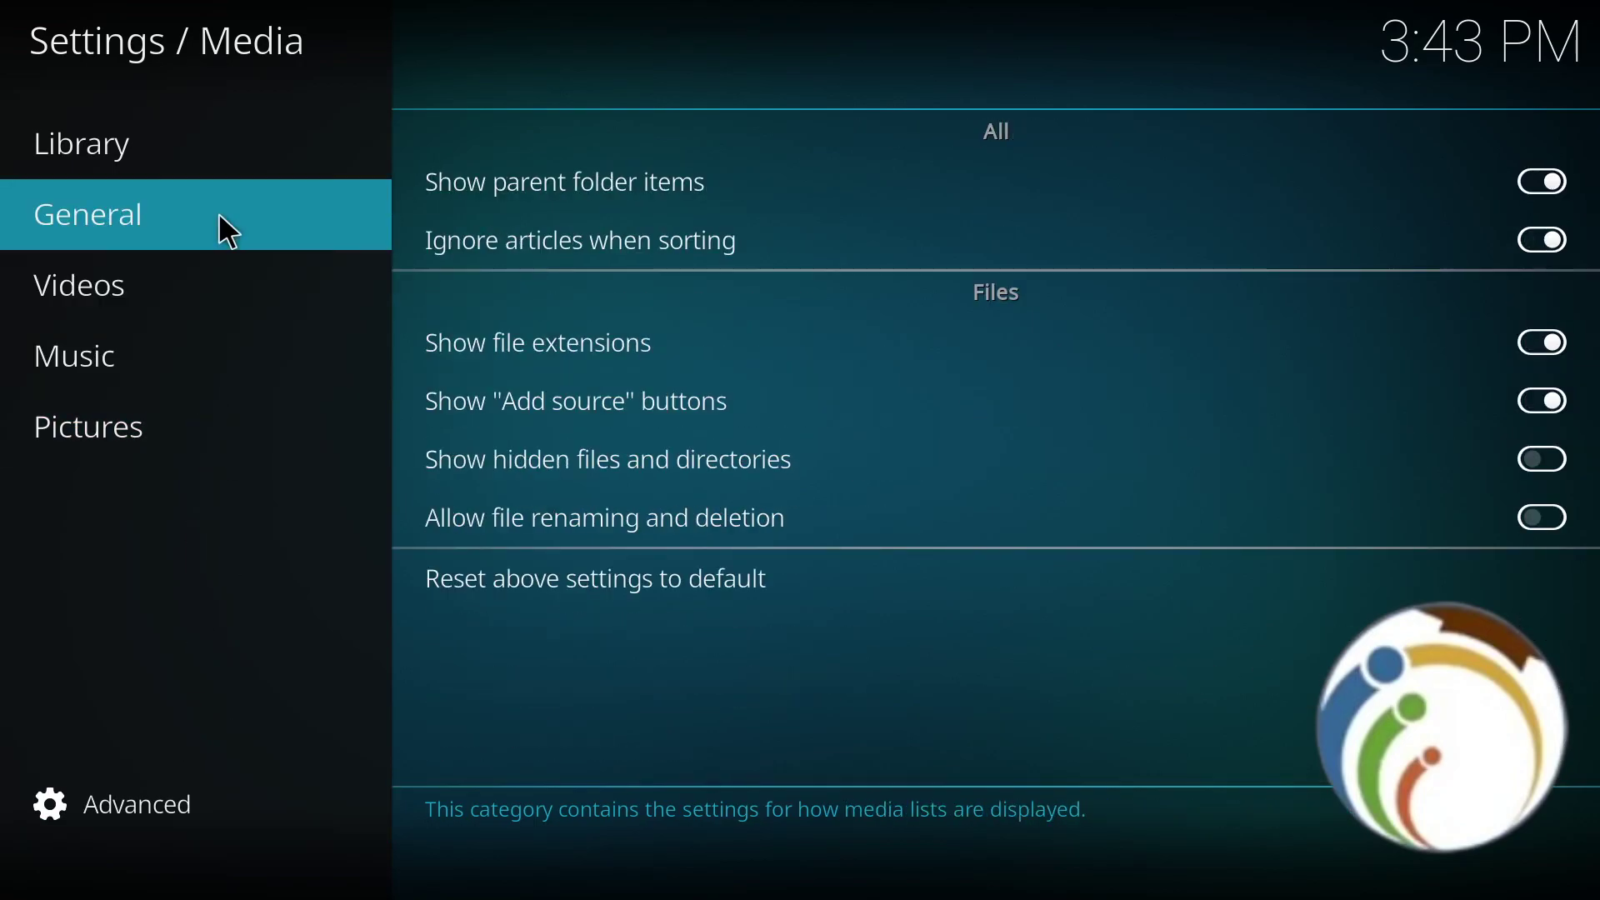
{"action": "left_click", "coordinate": [196, 789]}
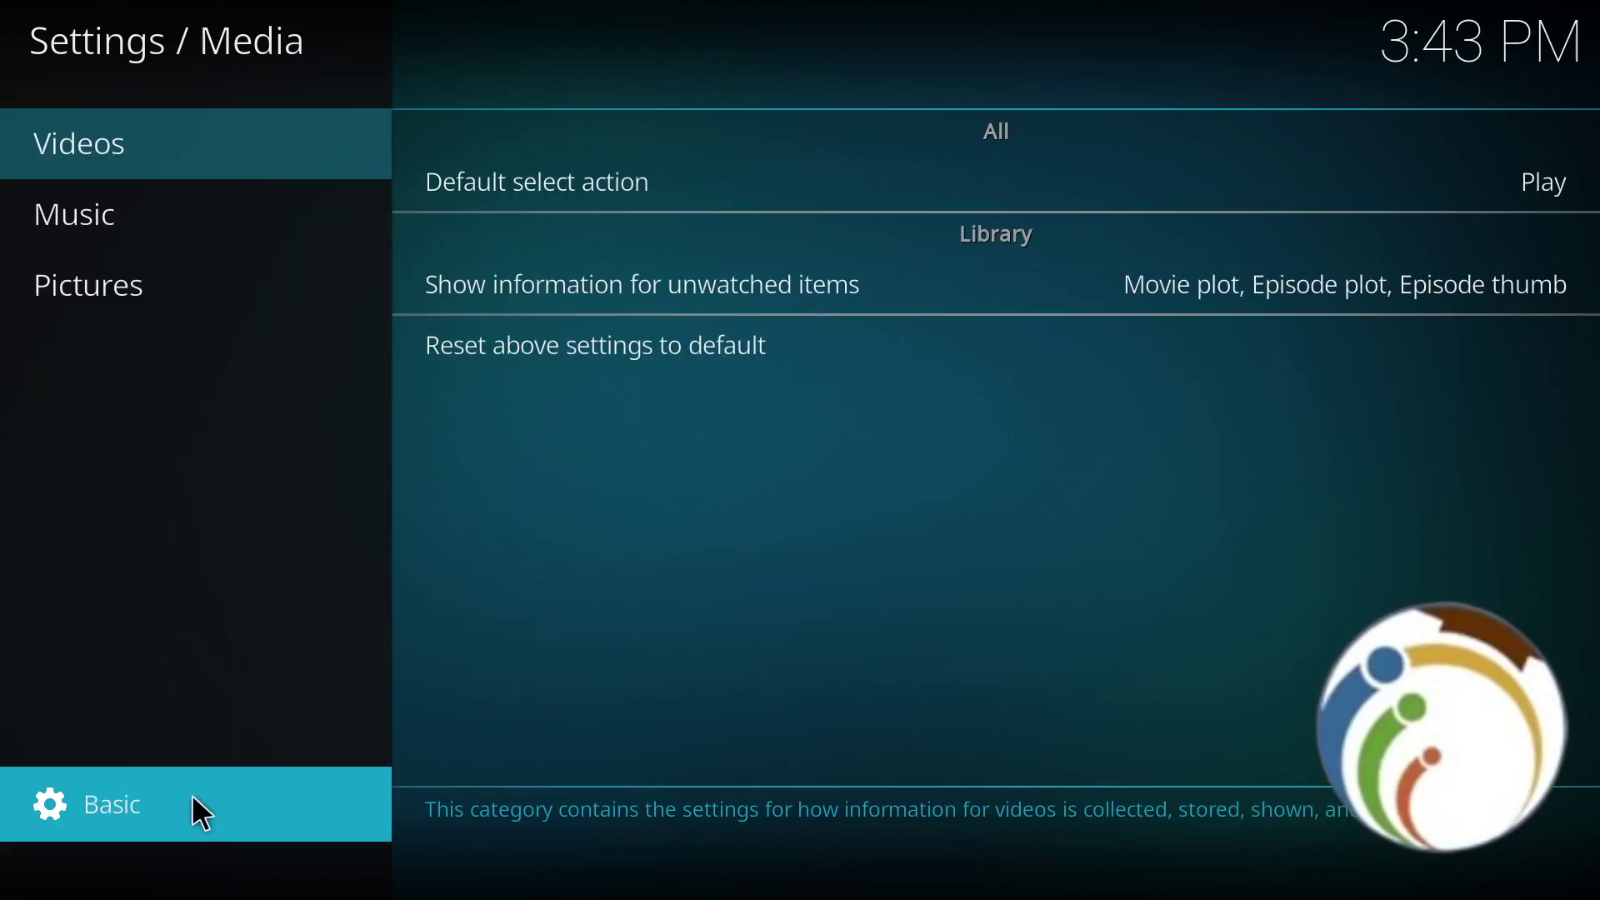
{"action": "left_click", "coordinate": [159, 788]}
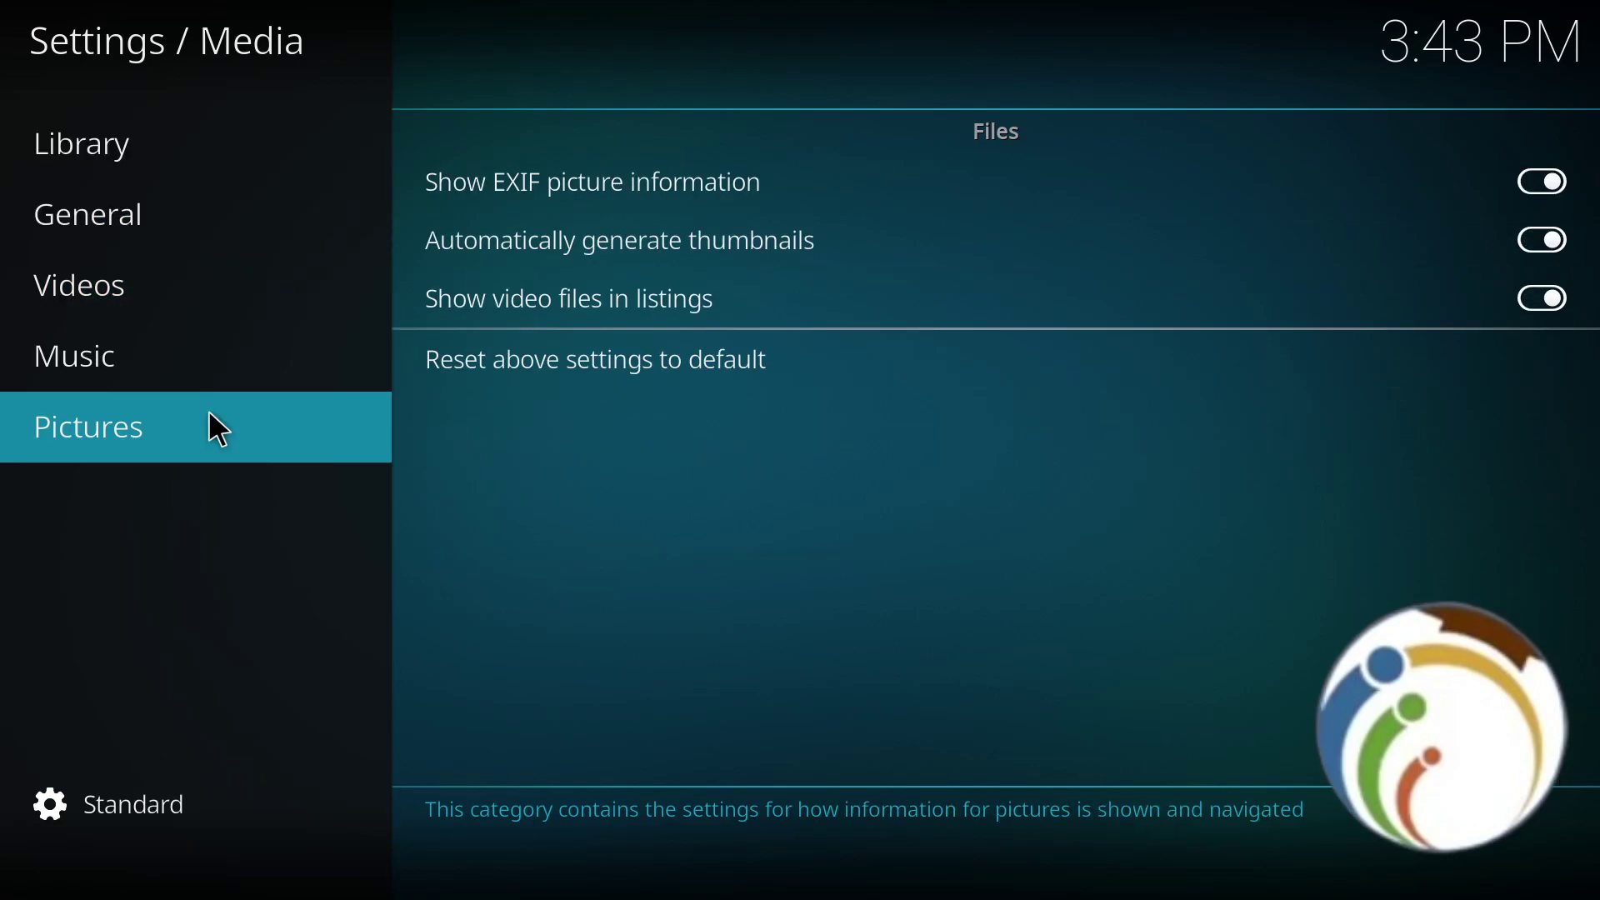
{"action": "left_click", "coordinate": [187, 811]}
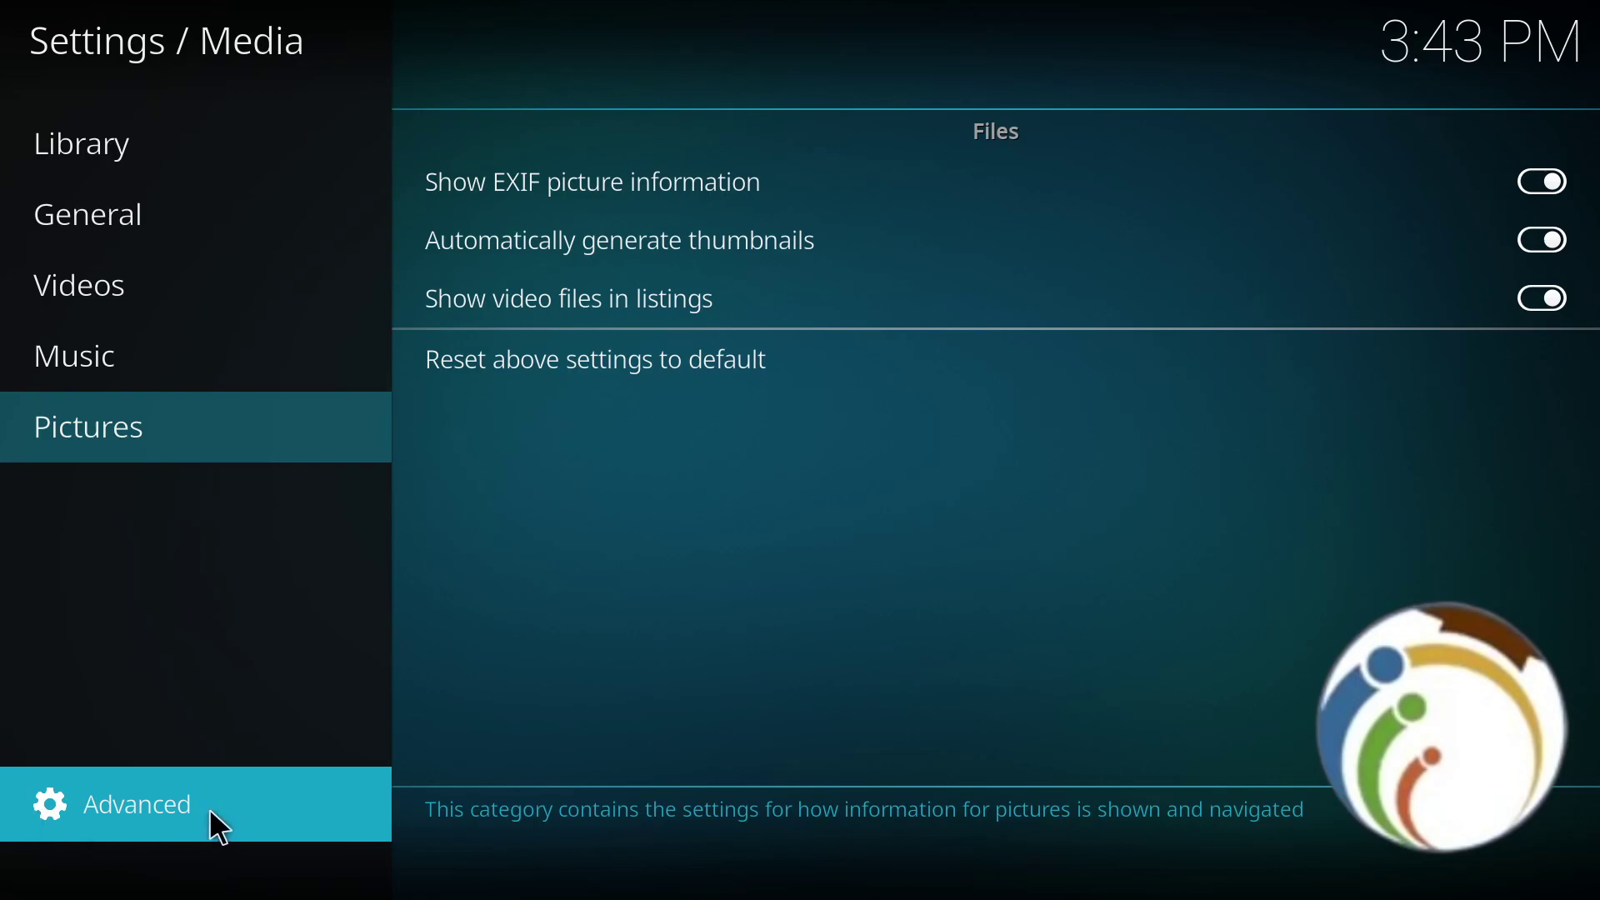